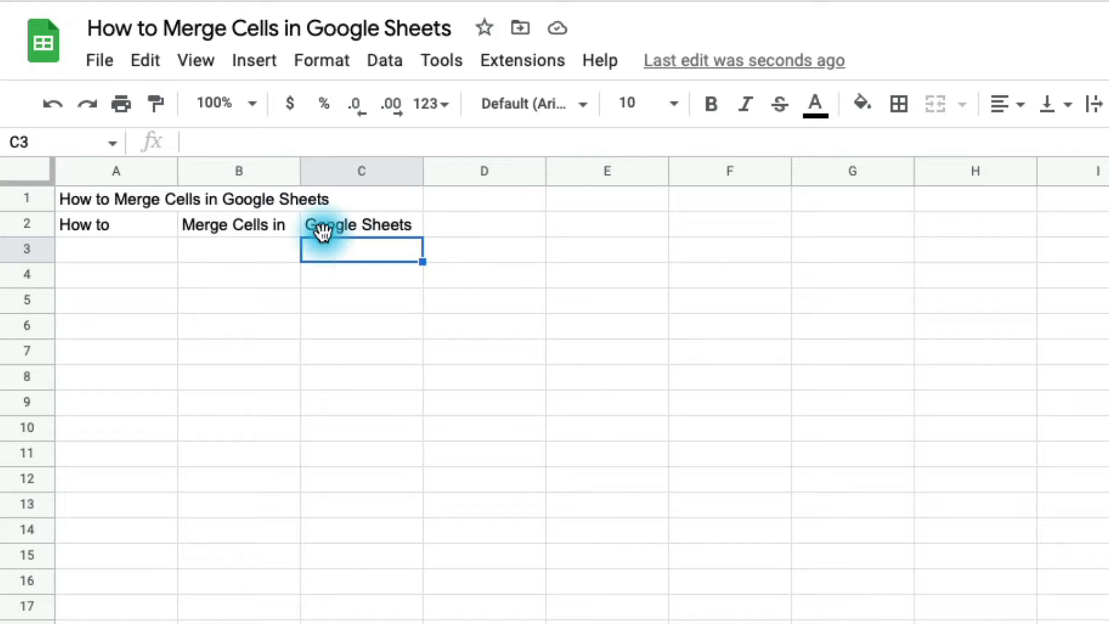
Merge A1:C1 so the title 'How to Merge Cells in Google Sheets' fills one cell
{"action": "left_click_drag", "start_coordinate": [151, 199], "coordinate": [348, 199]}
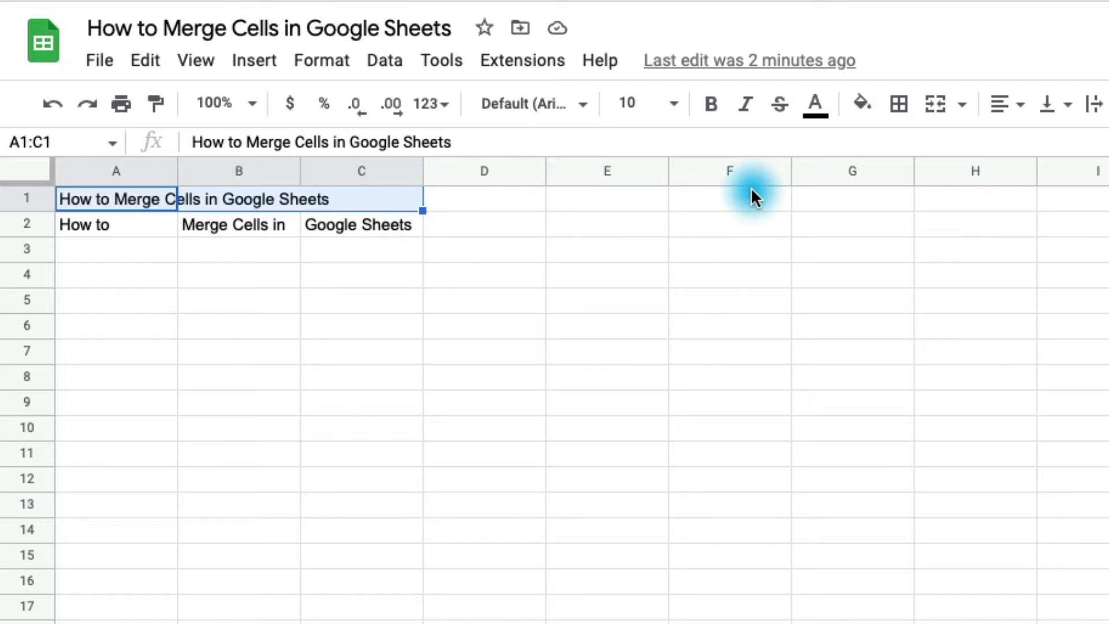
{"action": "left_click", "coordinate": [941, 112]}
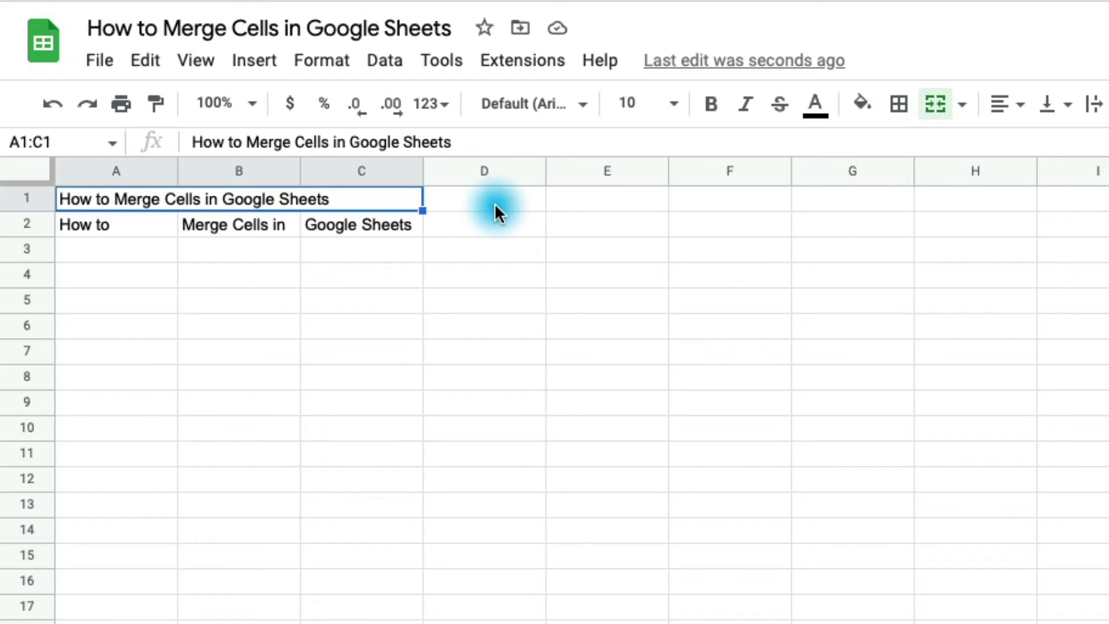
Undo the A1:C1 merge with Ctrl+Z, then reselect A1:C1 and merge it again
{"action": "key", "text": "ctrl+z"}
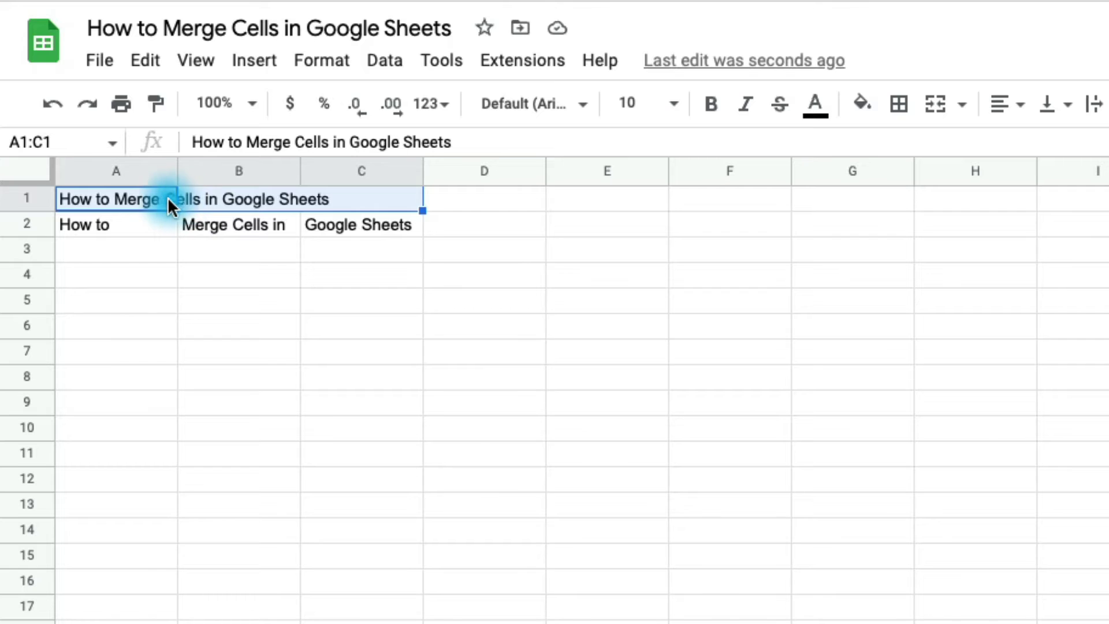
{"action": "left_click", "coordinate": [833, 402]}
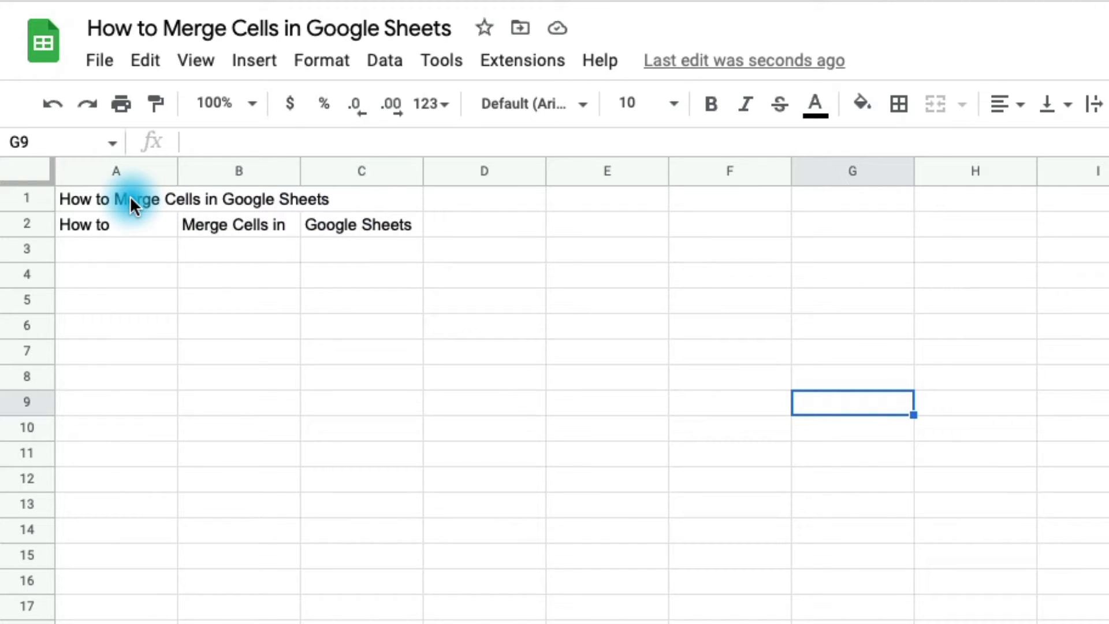
{"action": "left_click", "coordinate": [160, 200]}
{"action": "left_click_drag", "start_coordinate": [159, 200], "coordinate": [335, 202]}
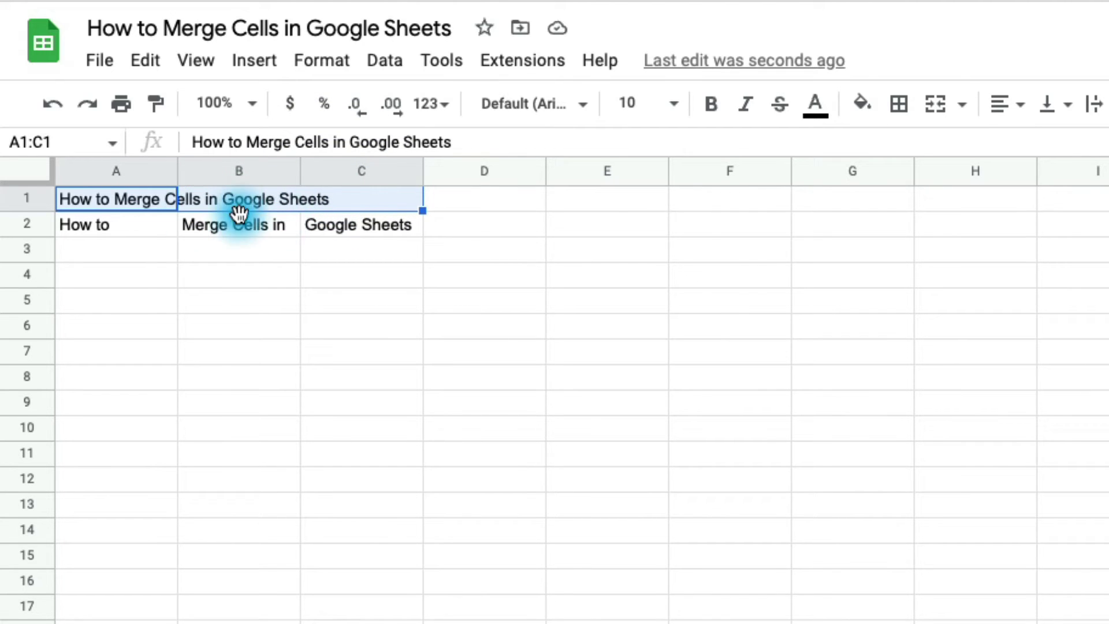
{"action": "left_click", "coordinate": [940, 114]}
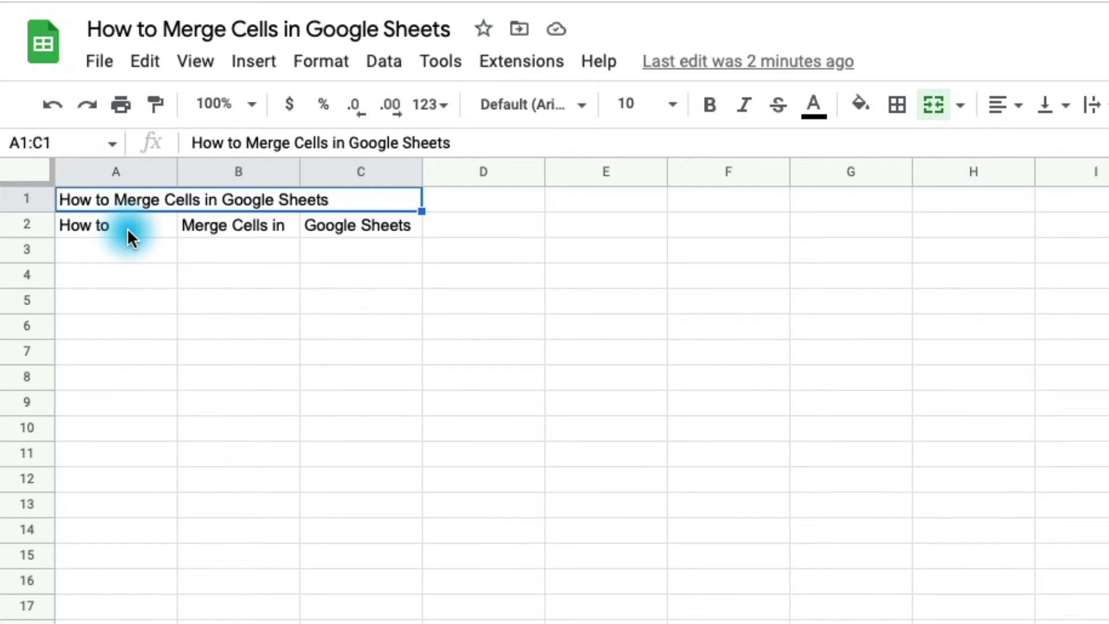
Merge A2:C2, accepting that only the top-left value 'How to' is kept
{"action": "left_click_drag", "start_coordinate": [127, 227], "coordinate": [211, 224]}
{"action": "left_click_drag", "start_coordinate": [307, 227], "coordinate": [323, 226]}
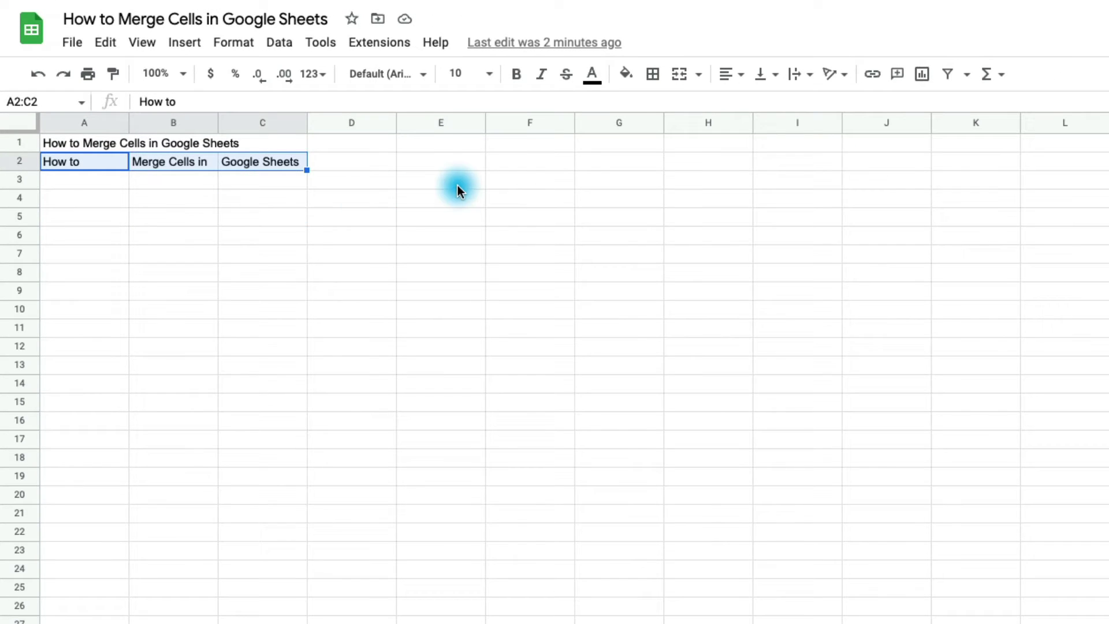
{"action": "left_click", "coordinate": [680, 78]}
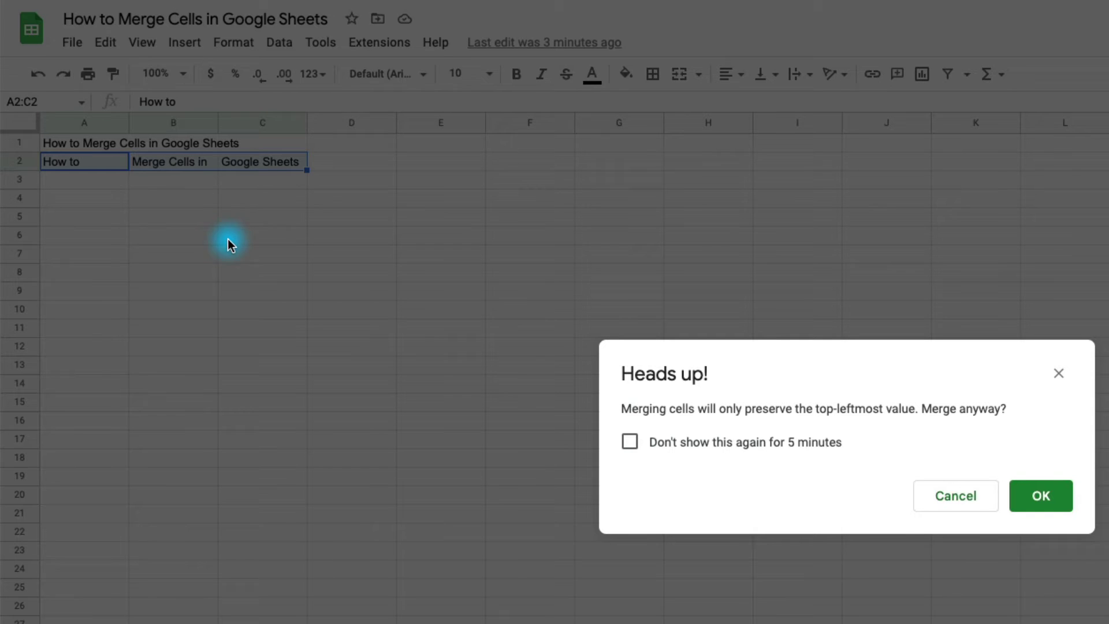
{"action": "left_click", "coordinate": [1035, 494]}
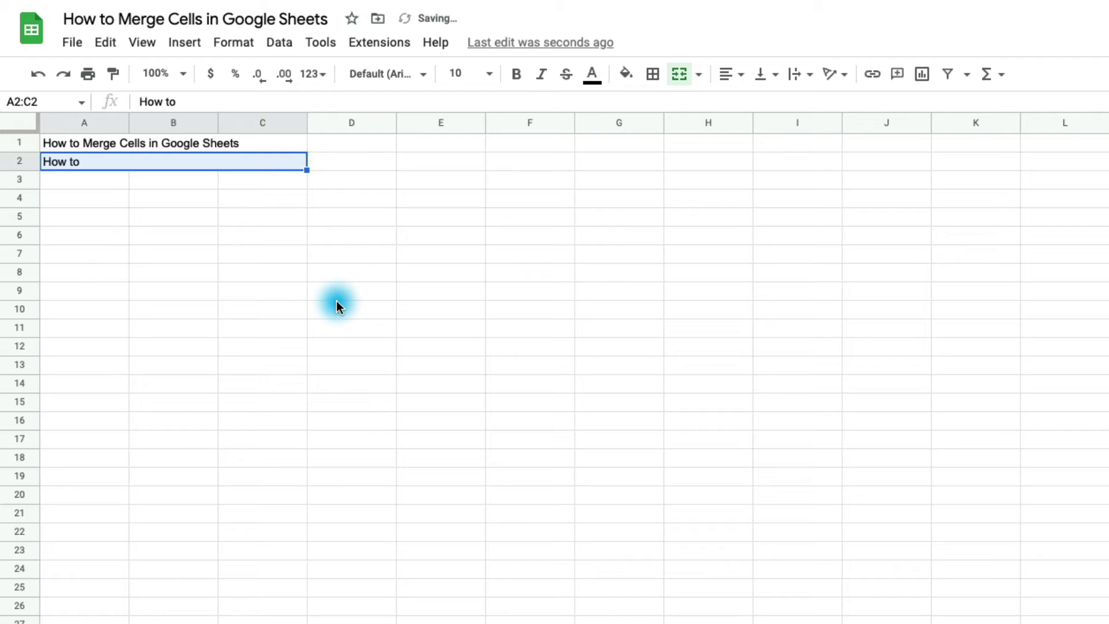
{"action": "left_click", "coordinate": [116, 183]}
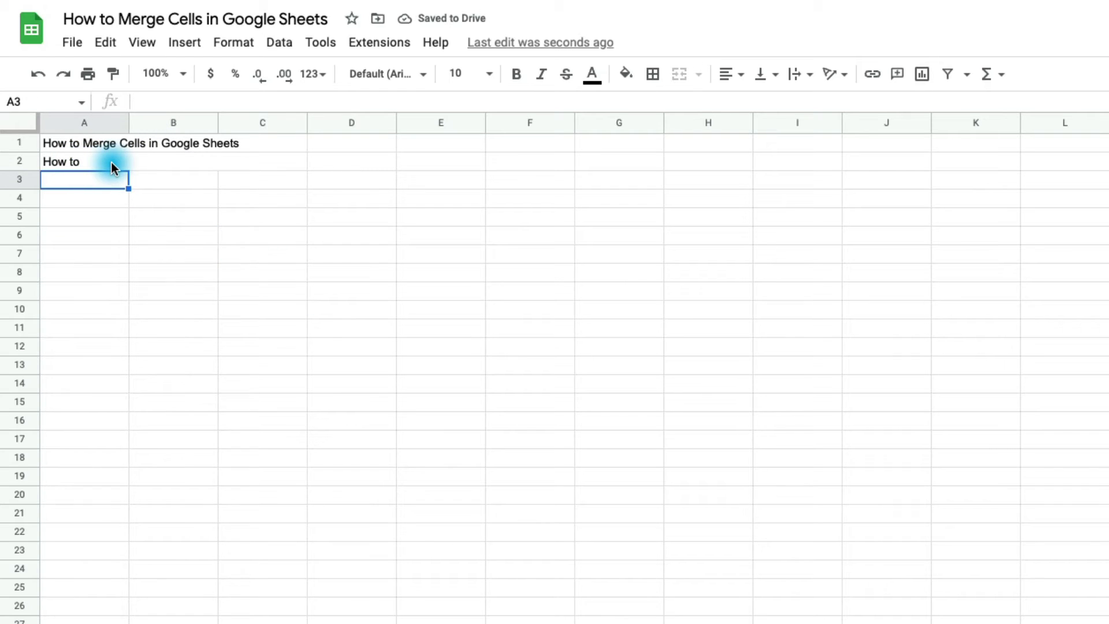
Copy 'Merge Cells in Google Sheets' from the A1 title and paste it after 'How to' in A2
{"action": "double_click", "coordinate": [169, 166]}
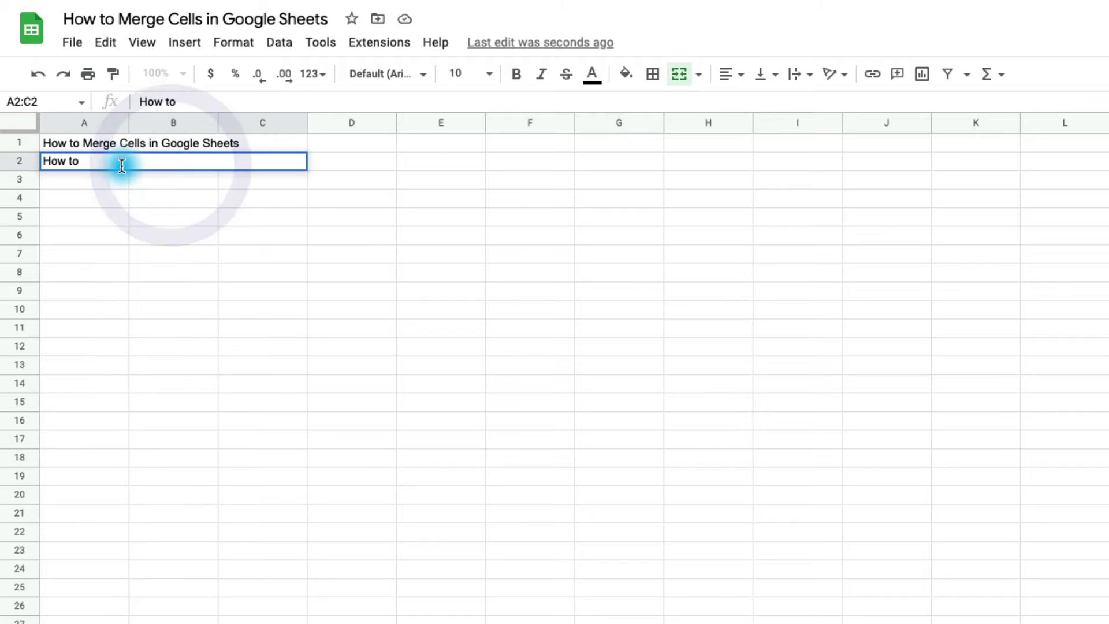
{"action": "left_click", "coordinate": [86, 145]}
{"action": "double_click", "coordinate": [86, 143]}
{"action": "left_click_drag", "start_coordinate": [86, 144], "coordinate": [247, 141]}
{"action": "key", "text": "ctrl+c"}
{"action": "left_click", "coordinate": [178, 166]}
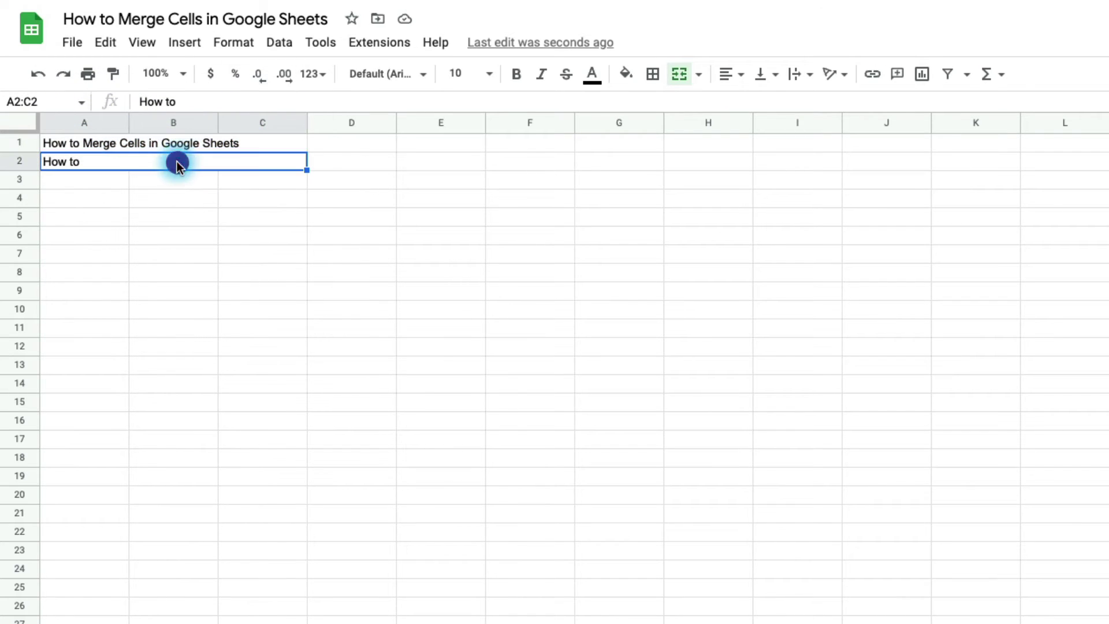
{"action": "double_click", "coordinate": [177, 166]}
{"action": "key", "text": "ctrl+v"}
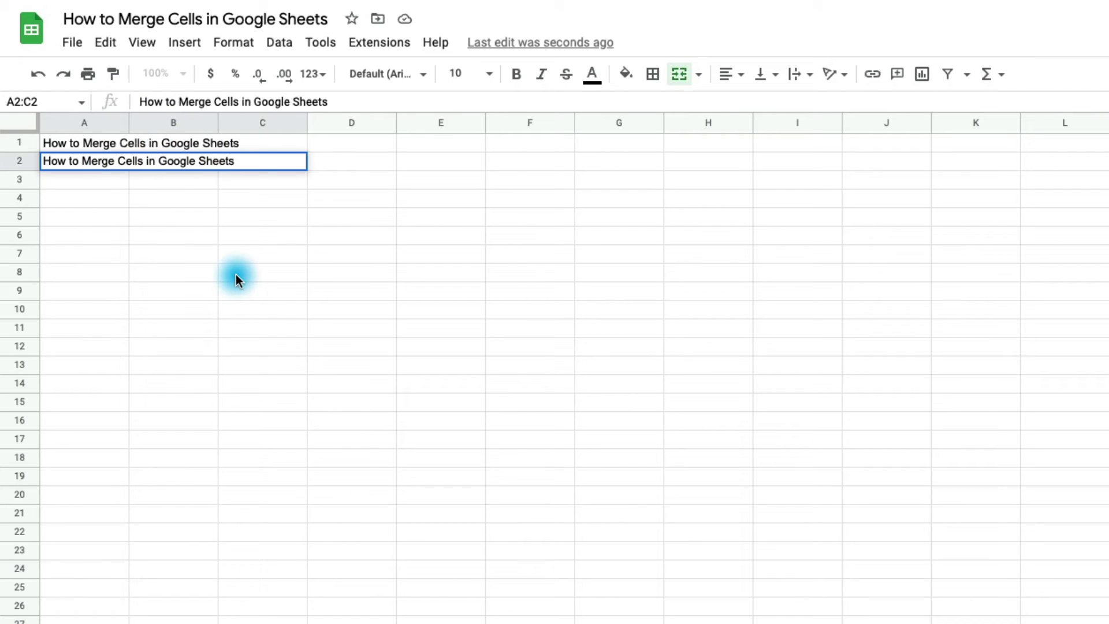
{"action": "key", "text": "Return"}
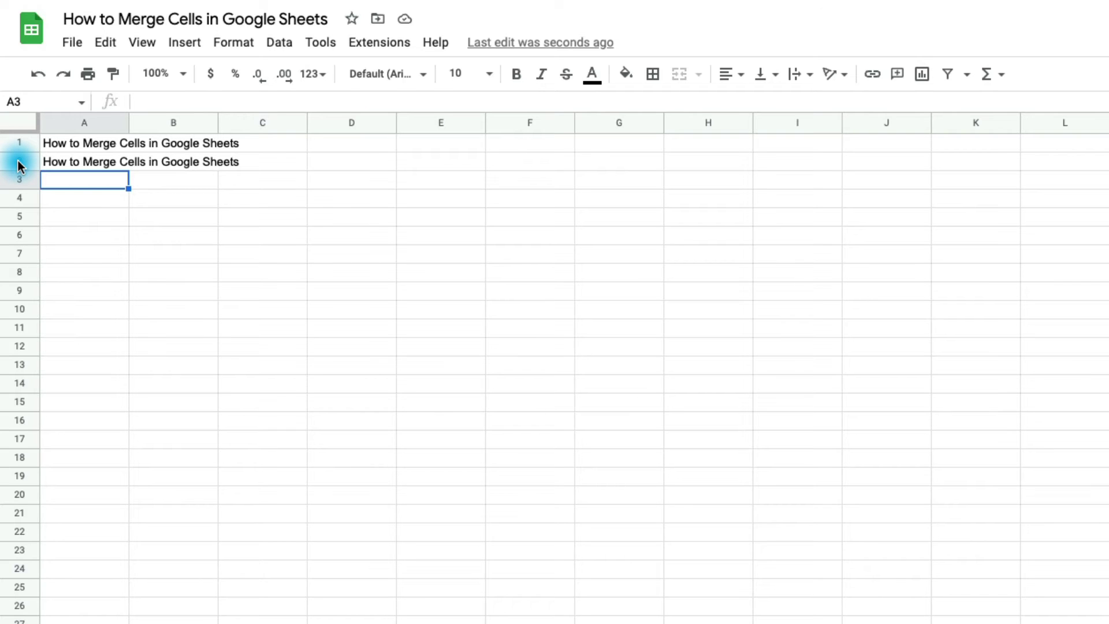
With A3:C3 selected, view the merge options under Format and in the toolbar's merge dropdown
{"action": "left_click_drag", "start_coordinate": [80, 179], "coordinate": [251, 181]}
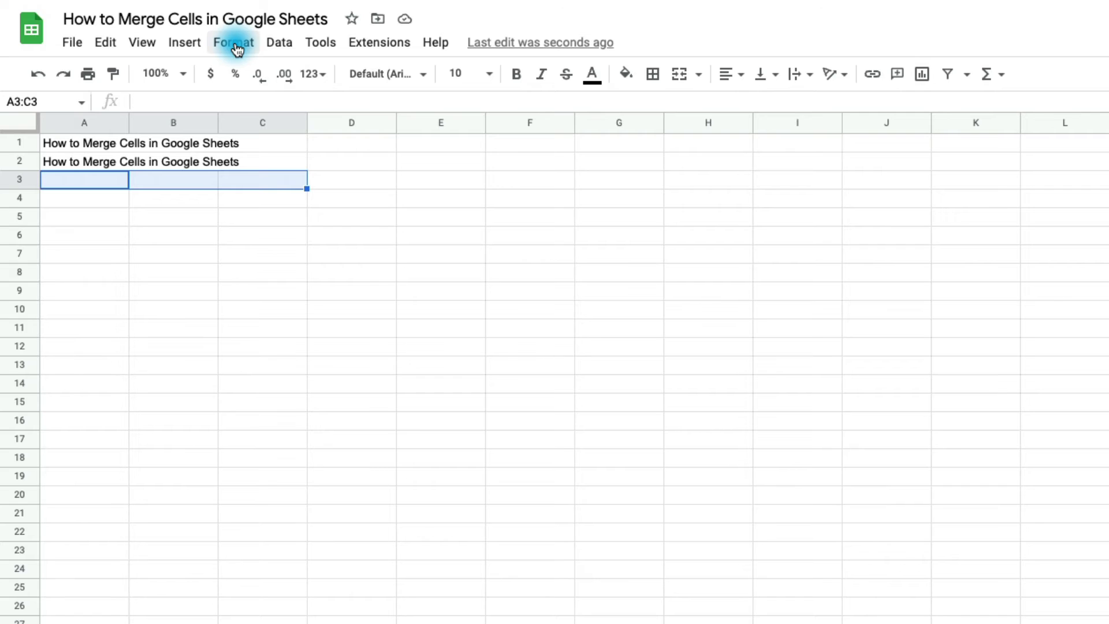
{"action": "left_click", "coordinate": [234, 44]}
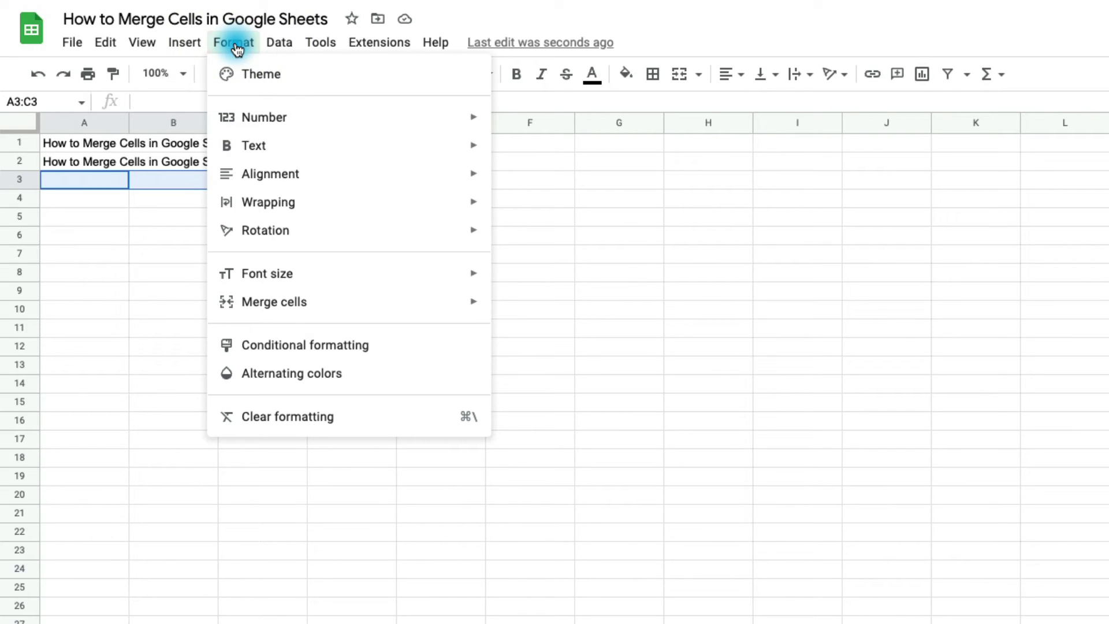
{"action": "mouse_move", "coordinate": [408, 302]}
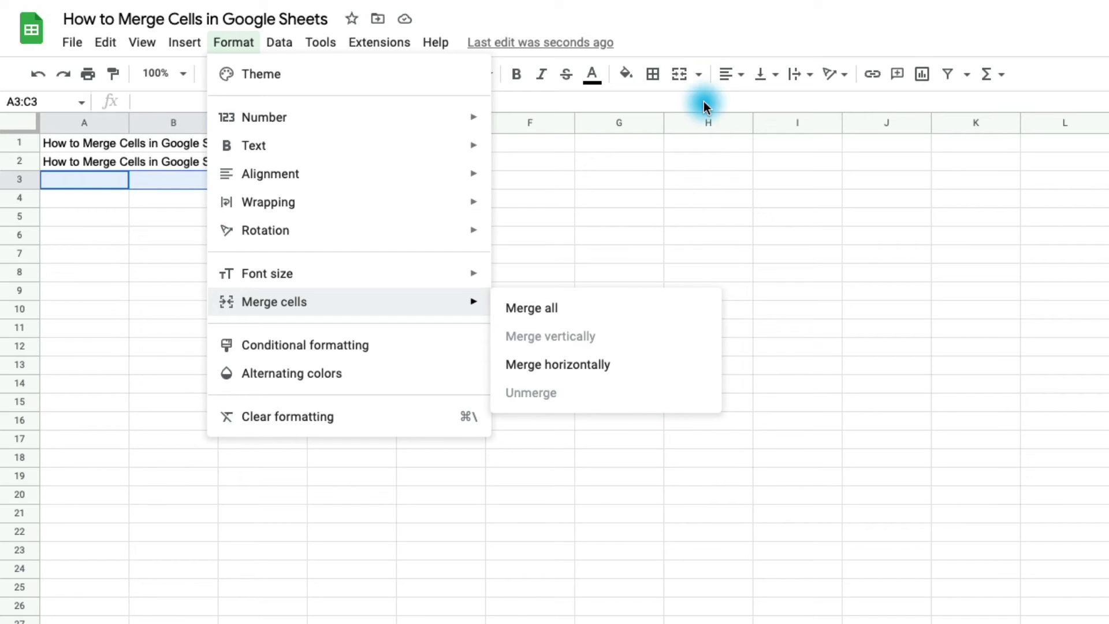
{"action": "left_click", "coordinate": [699, 75]}
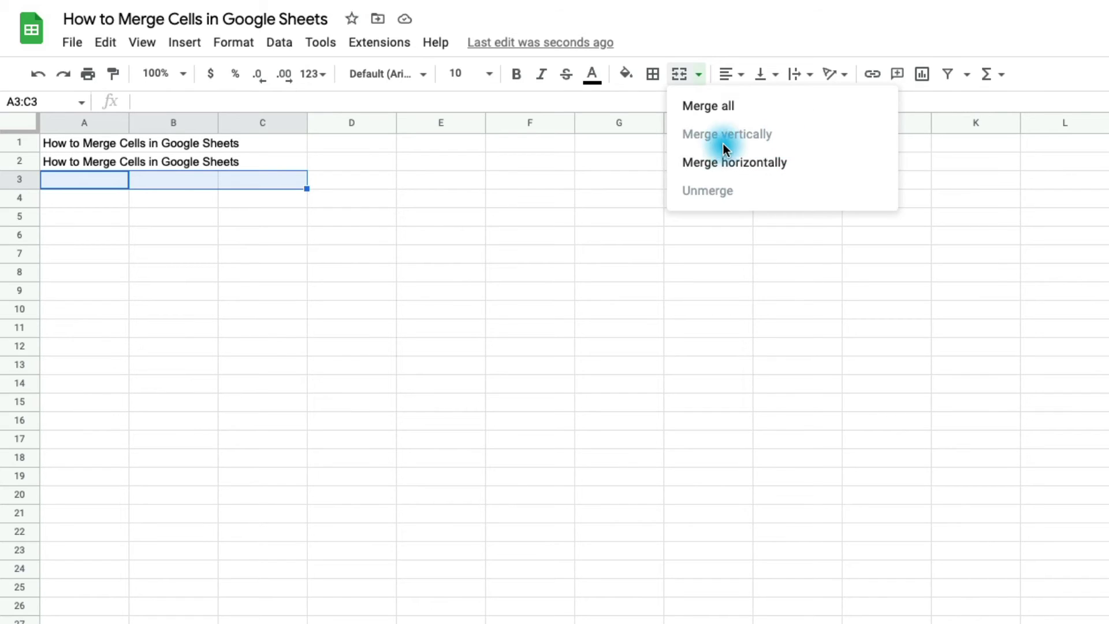
Enter the numbers 1, 2 and 3 into cells A3, A4 and A5
{"action": "left_click", "coordinate": [269, 218]}
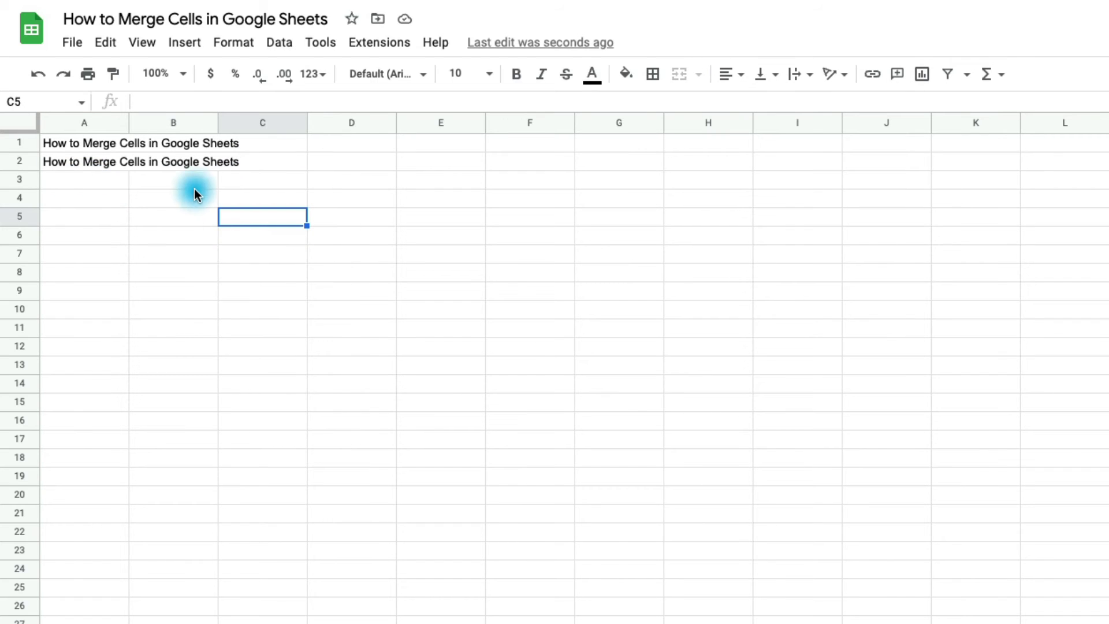
{"action": "left_click", "coordinate": [97, 182]}
{"action": "type", "text": "1"}
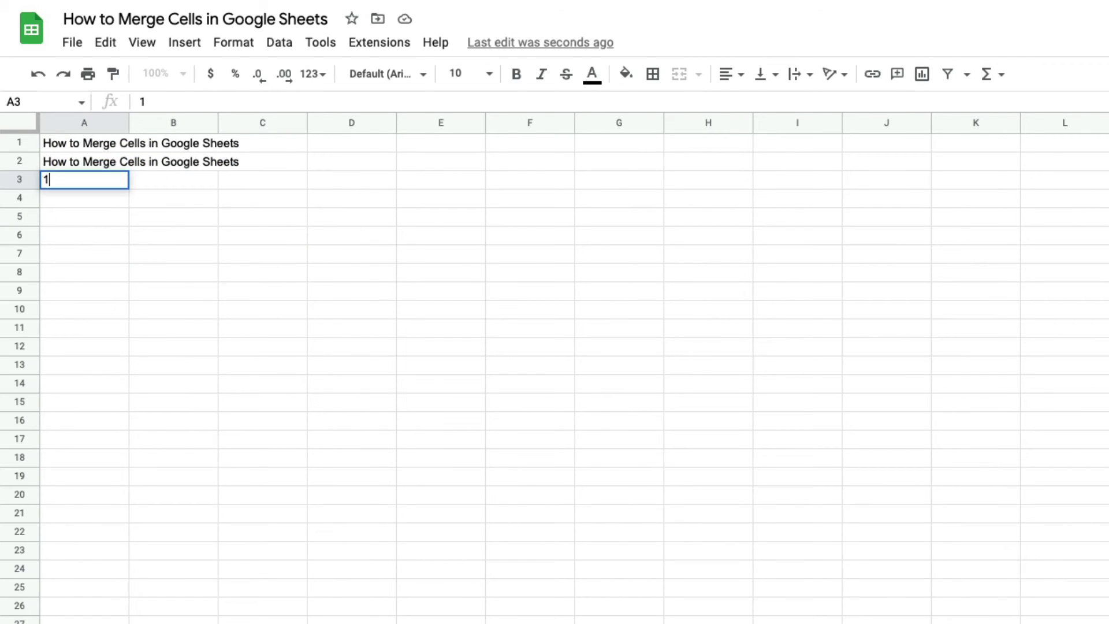
{"action": "key", "text": "Return"}
{"action": "type", "text": "2"}
{"action": "key", "text": "Return"}
{"action": "type", "text": "3"}
{"action": "key", "text": "Return"}
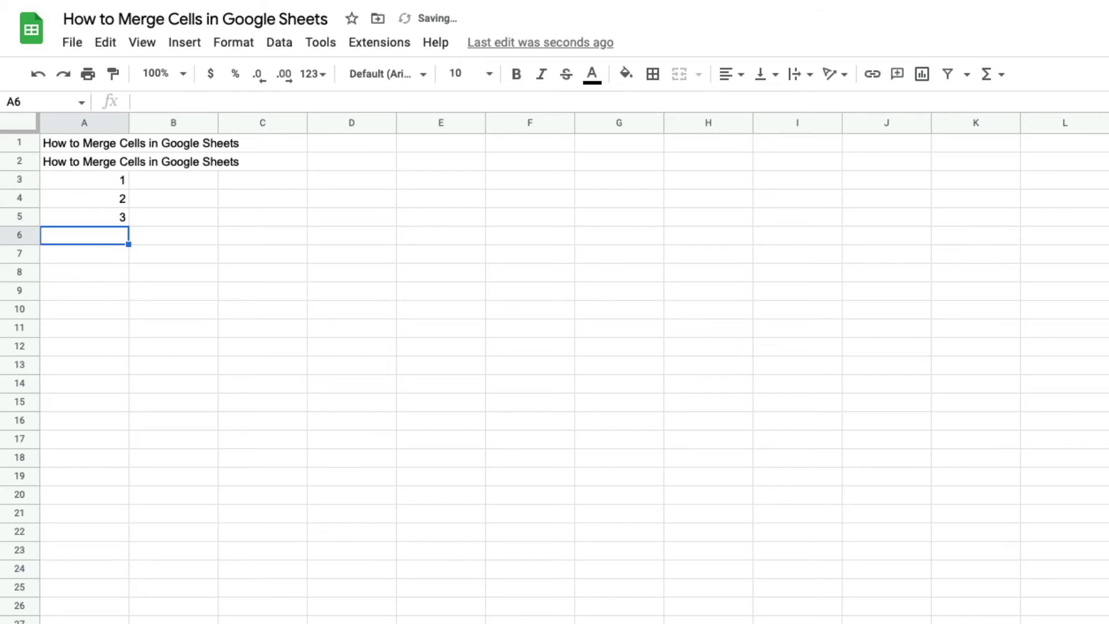
Merge A3:A5 vertically into one cell, keeping only the value 1
{"action": "left_click_drag", "start_coordinate": [104, 179], "coordinate": [102, 217]}
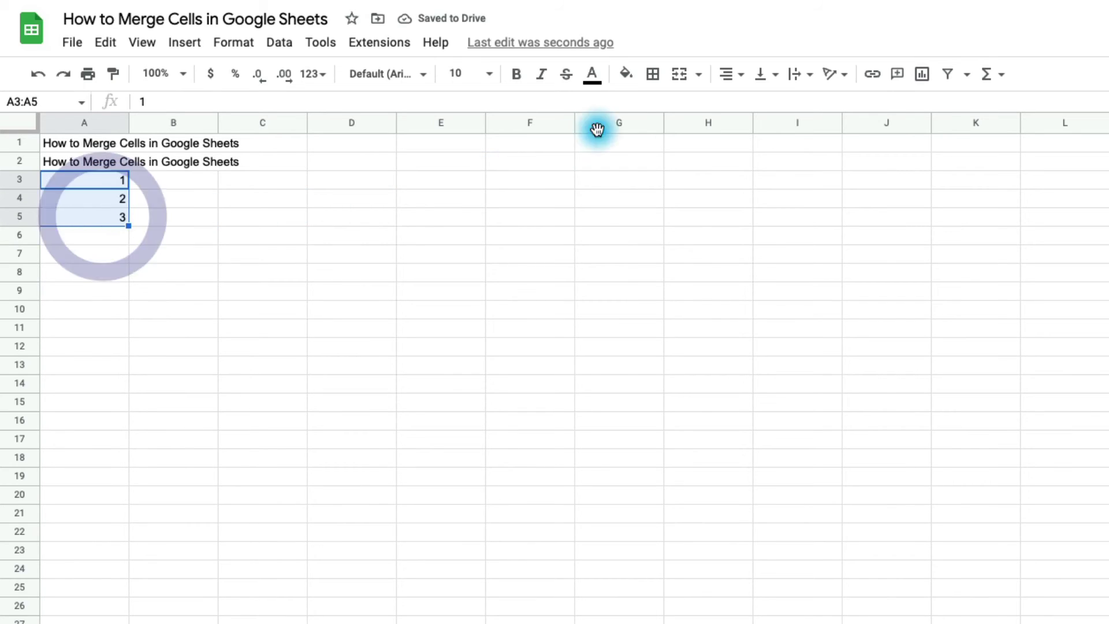
{"action": "left_click", "coordinate": [684, 84]}
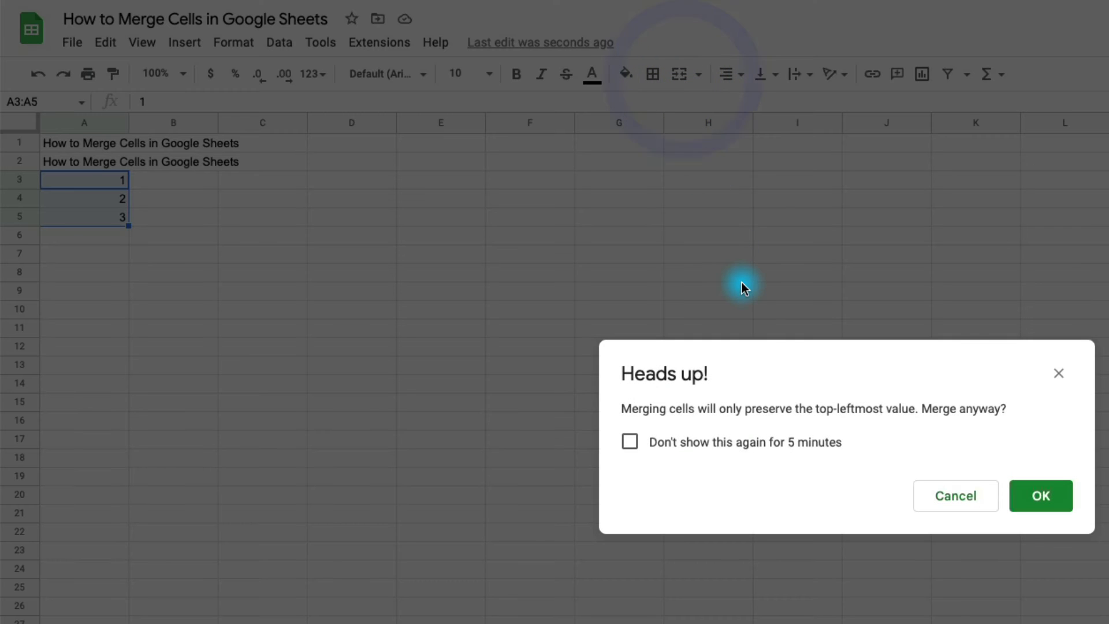
{"action": "left_click", "coordinate": [1050, 507]}
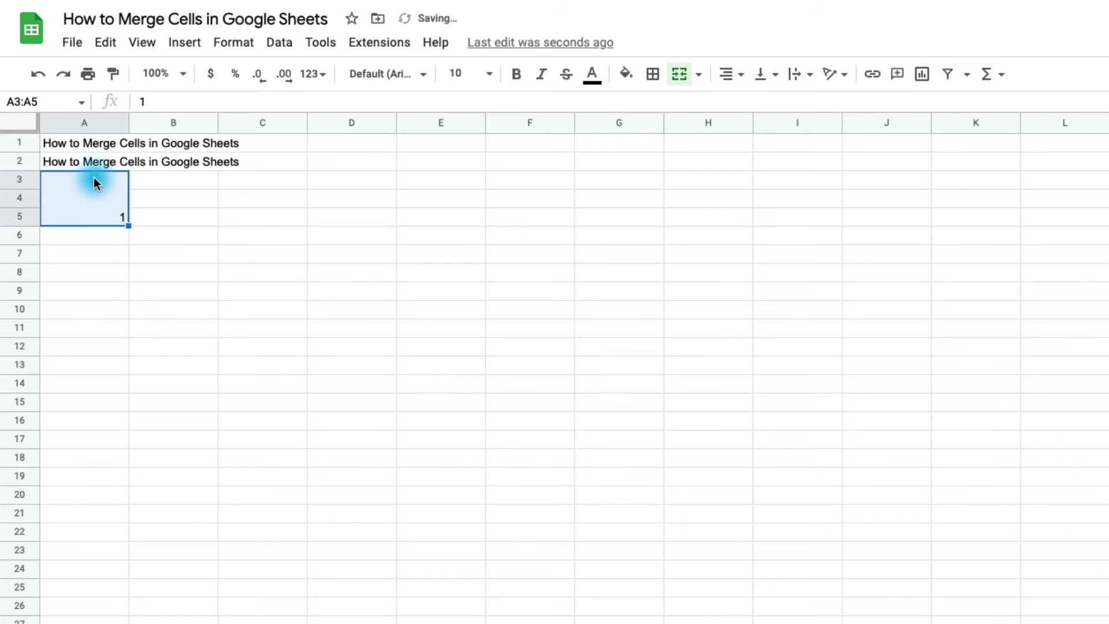
Merge all of B3:C7 into a single cell
{"action": "left_click", "coordinate": [159, 241]}
{"action": "left_click_drag", "start_coordinate": [168, 184], "coordinate": [257, 254]}
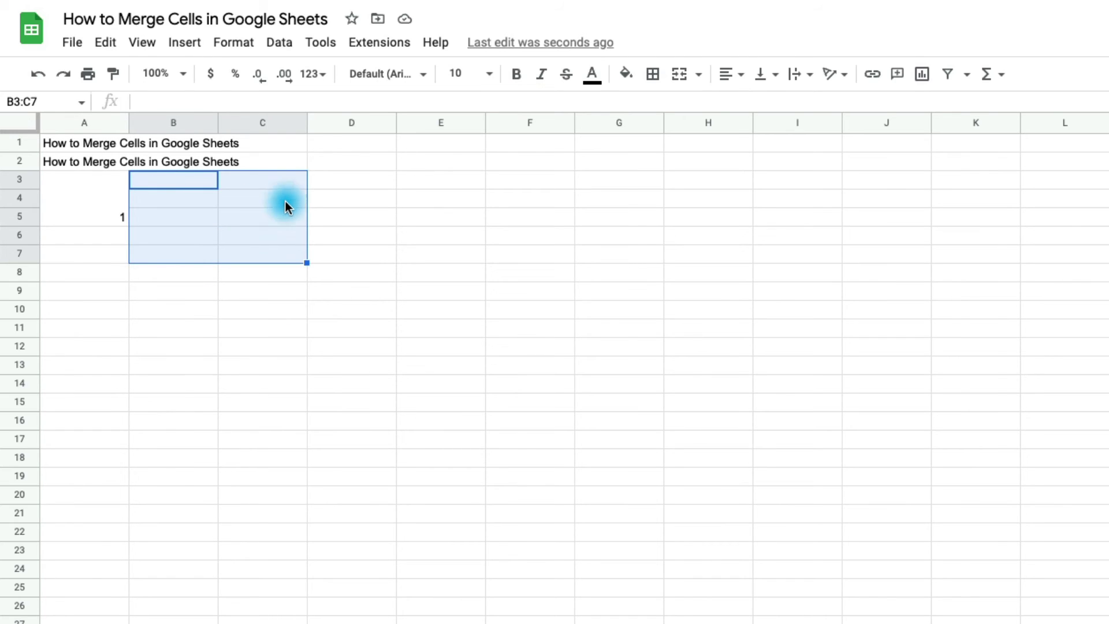
{"action": "left_click", "coordinate": [698, 75]}
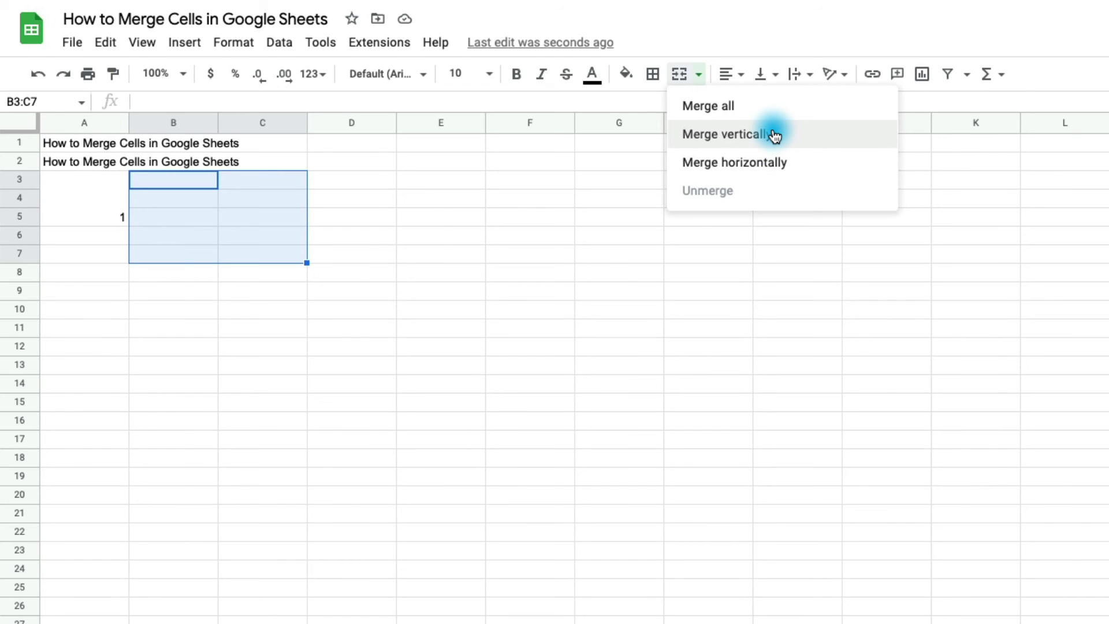
{"action": "left_click", "coordinate": [762, 108]}
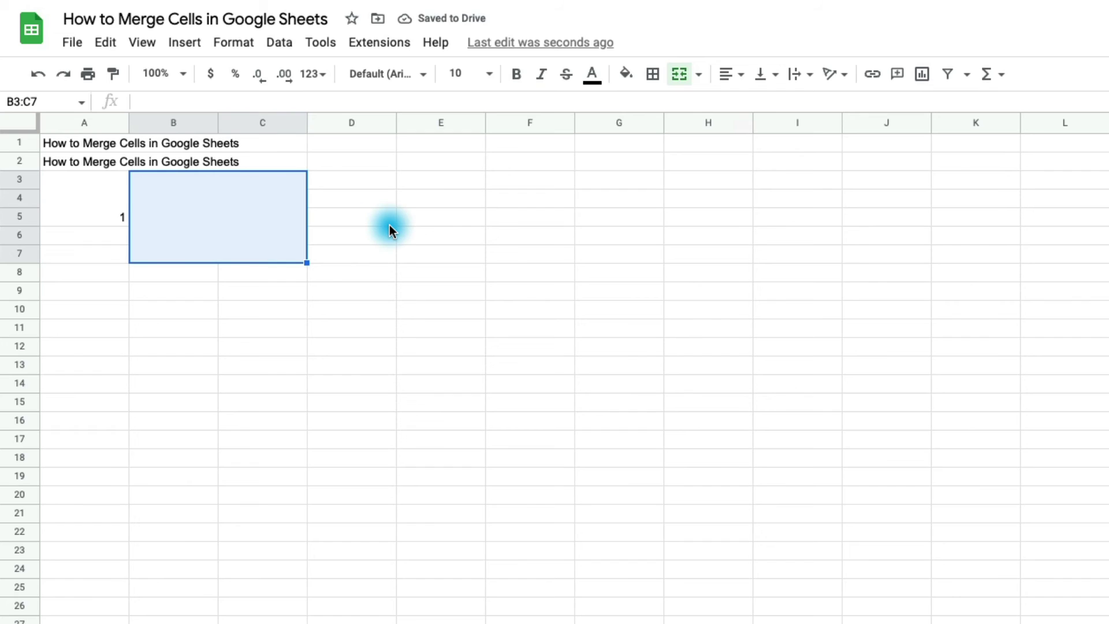
Type 'Headings' in the merged cell and centre it horizontally and vertically
{"action": "double_click", "coordinate": [196, 216]}
{"action": "type", "text": "Headings"}
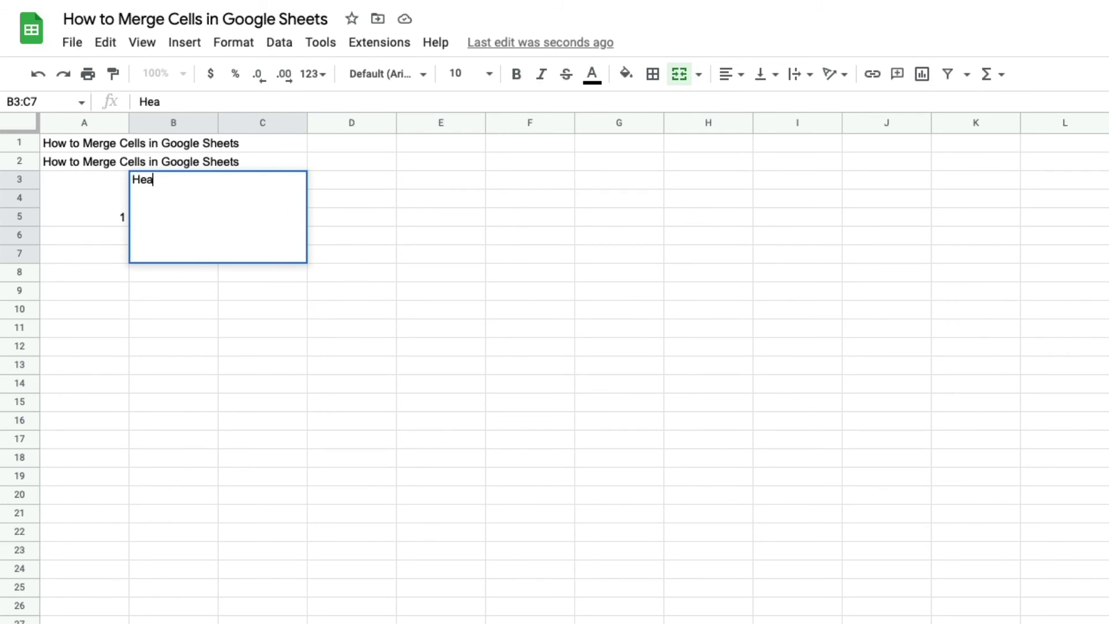
{"action": "left_click", "coordinate": [198, 202]}
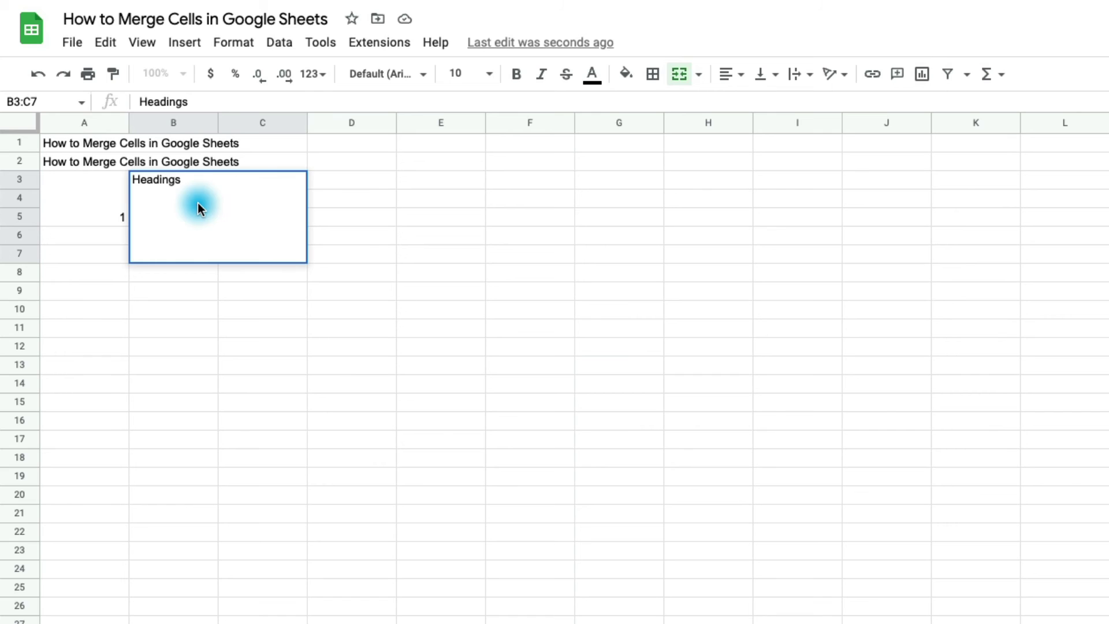
{"action": "left_click", "coordinate": [729, 74]}
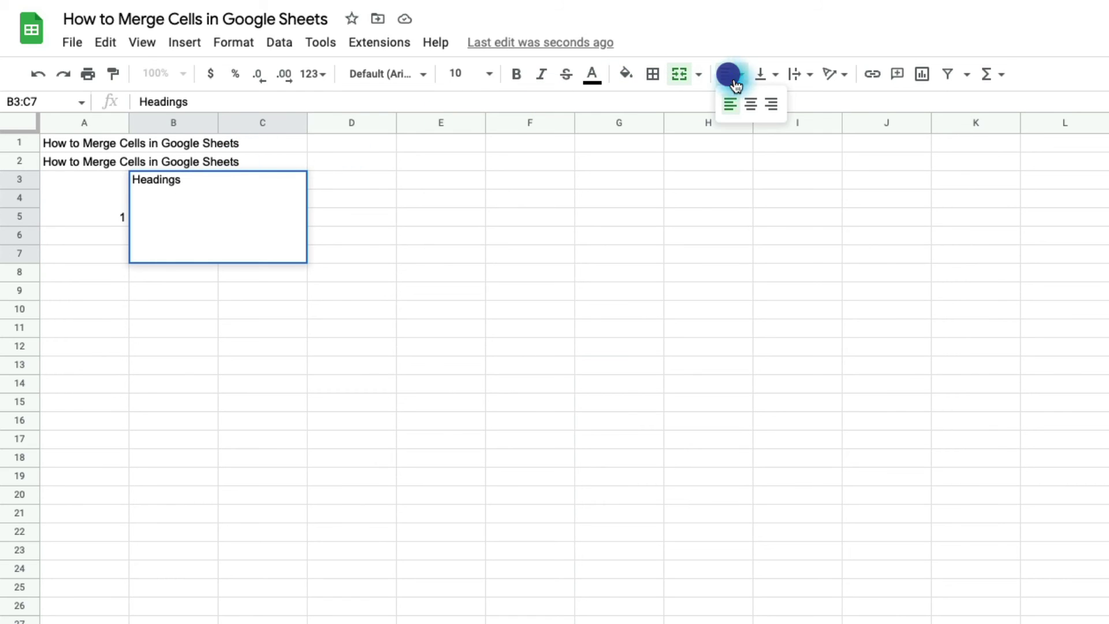
{"action": "left_click", "coordinate": [748, 102]}
{"action": "left_click", "coordinate": [771, 74]}
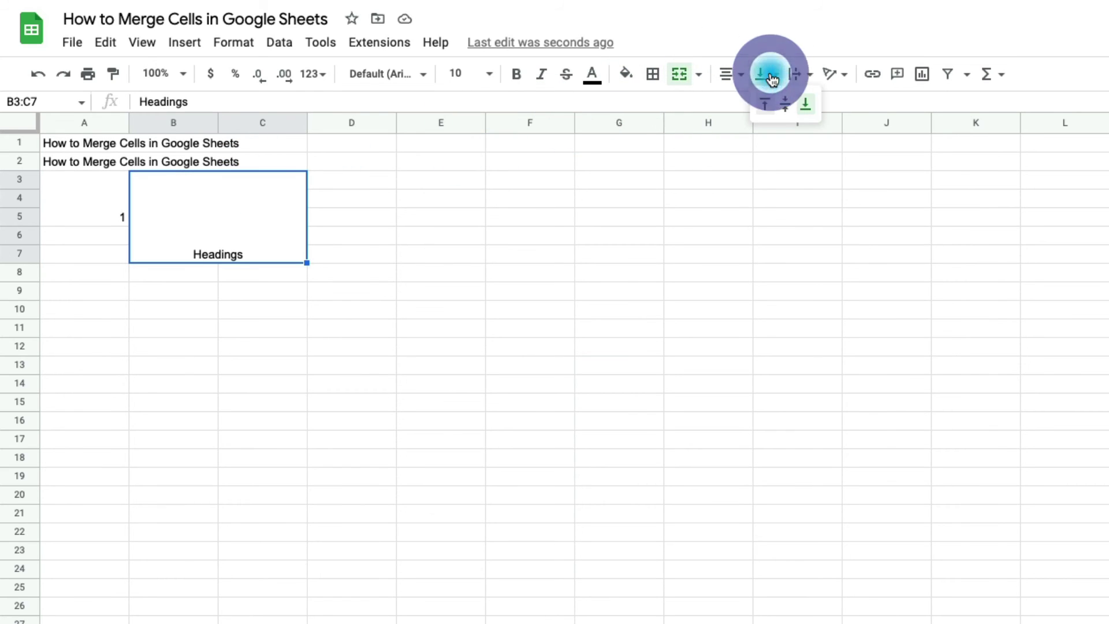
{"action": "left_click", "coordinate": [783, 101]}
Set 'Headings' to the Impact font at size 36
{"action": "double_click", "coordinate": [228, 214]}
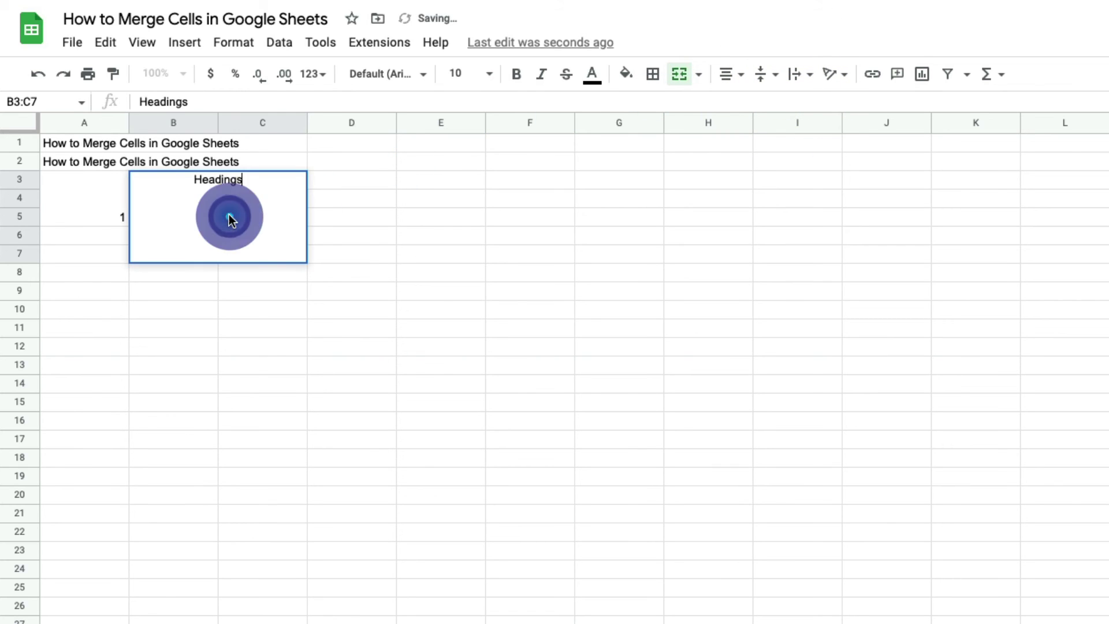
{"action": "double_click", "coordinate": [230, 180]}
{"action": "left_click", "coordinate": [405, 74]}
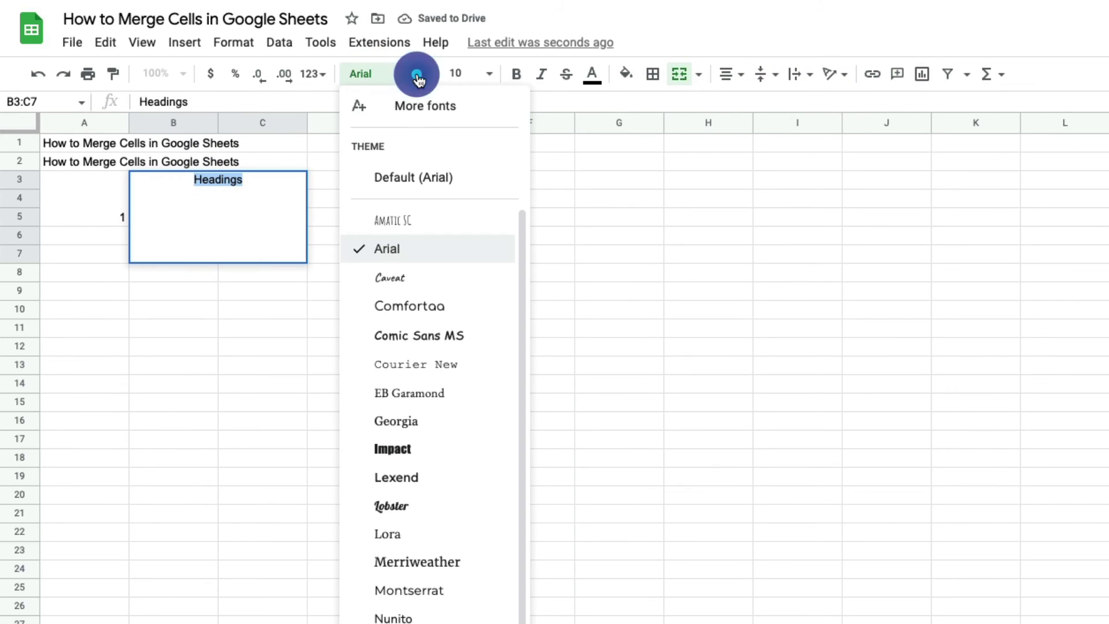
{"action": "left_click", "coordinate": [432, 449]}
{"action": "left_click", "coordinate": [489, 74]}
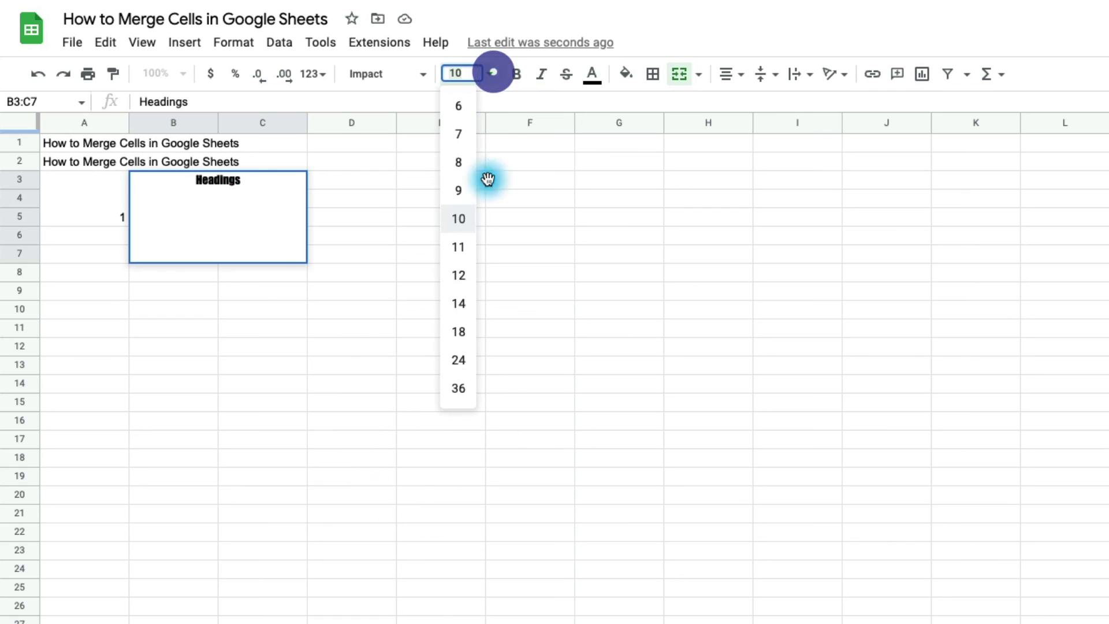
{"action": "left_click", "coordinate": [459, 276]}
{"action": "left_click", "coordinate": [490, 74]}
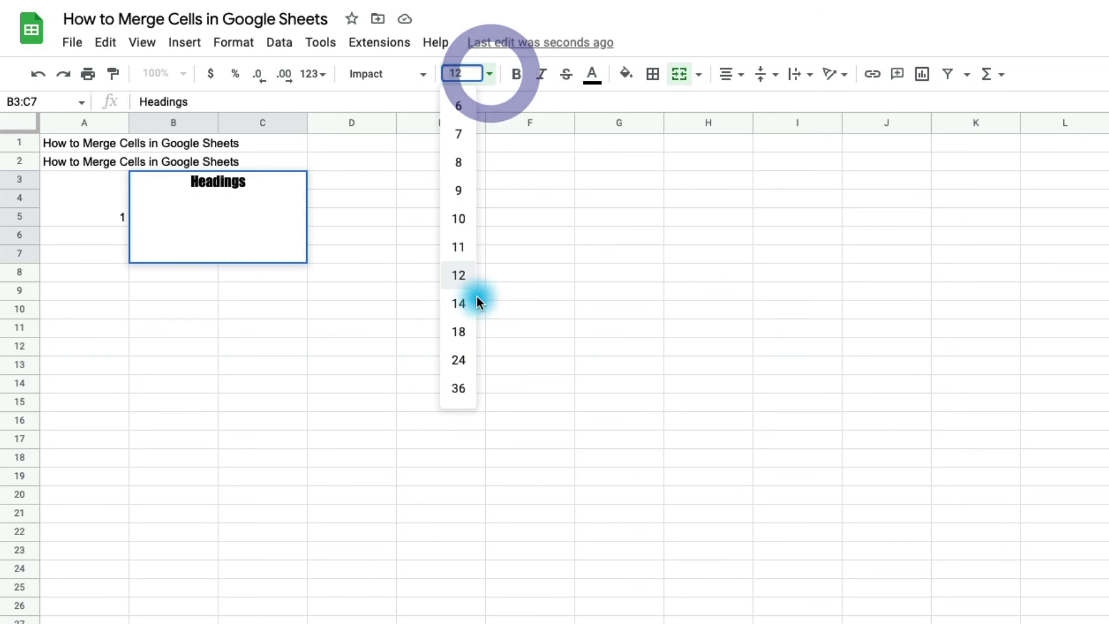
{"action": "left_click", "coordinate": [460, 388]}
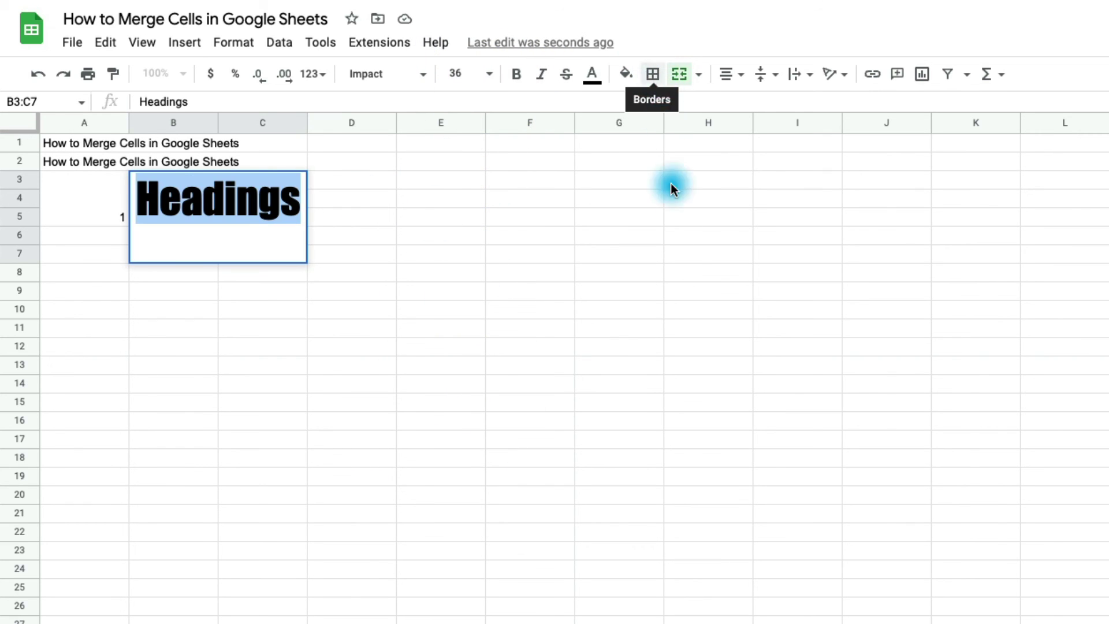
{"action": "left_click", "coordinate": [676, 233]}
{"action": "left_click", "coordinate": [116, 216]}
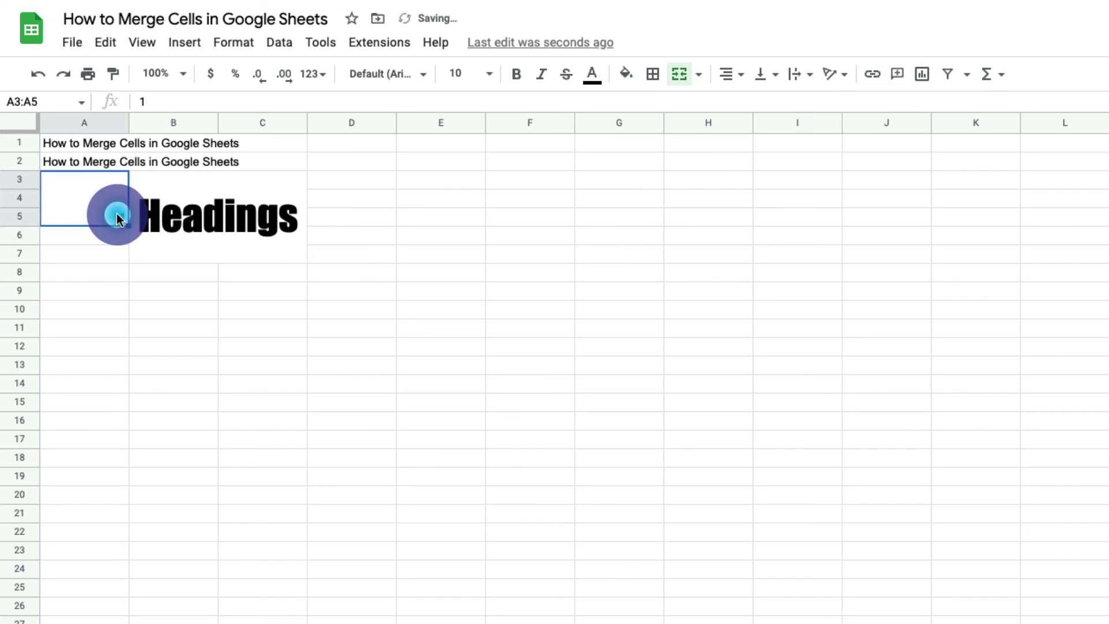
{"action": "left_click", "coordinate": [191, 218]}
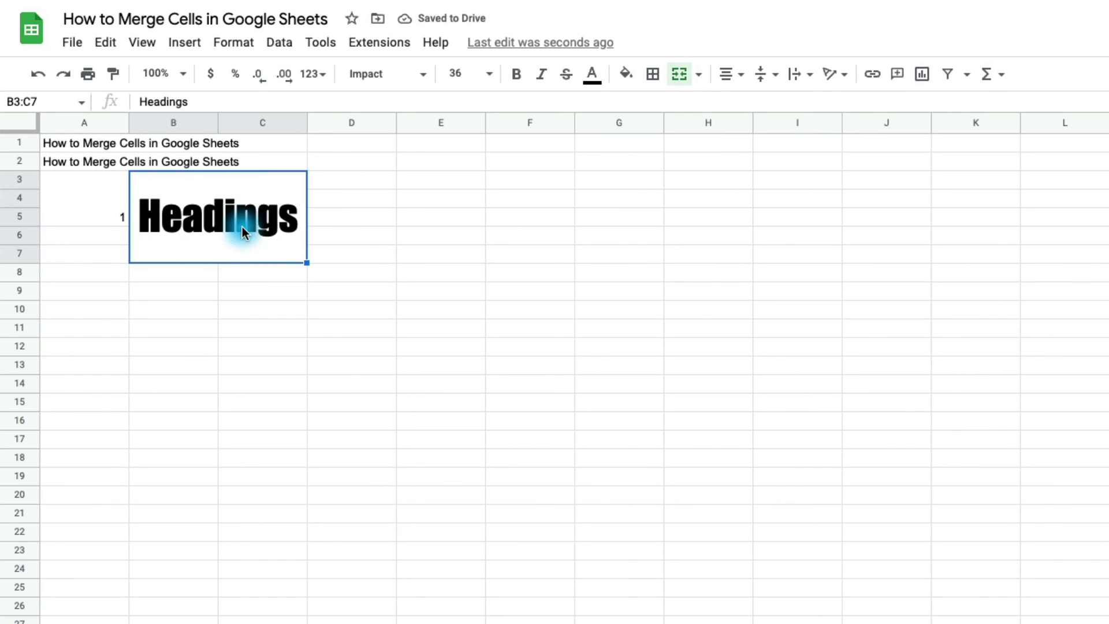